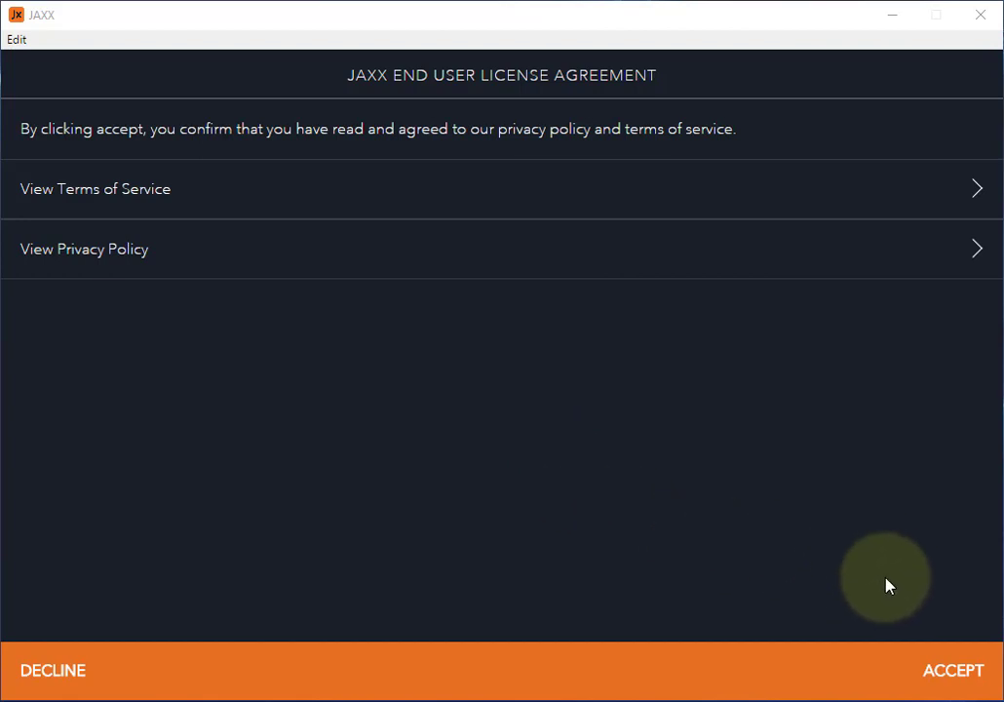
Accept the Jaxx End User License Agreement
left_click(958, 682)
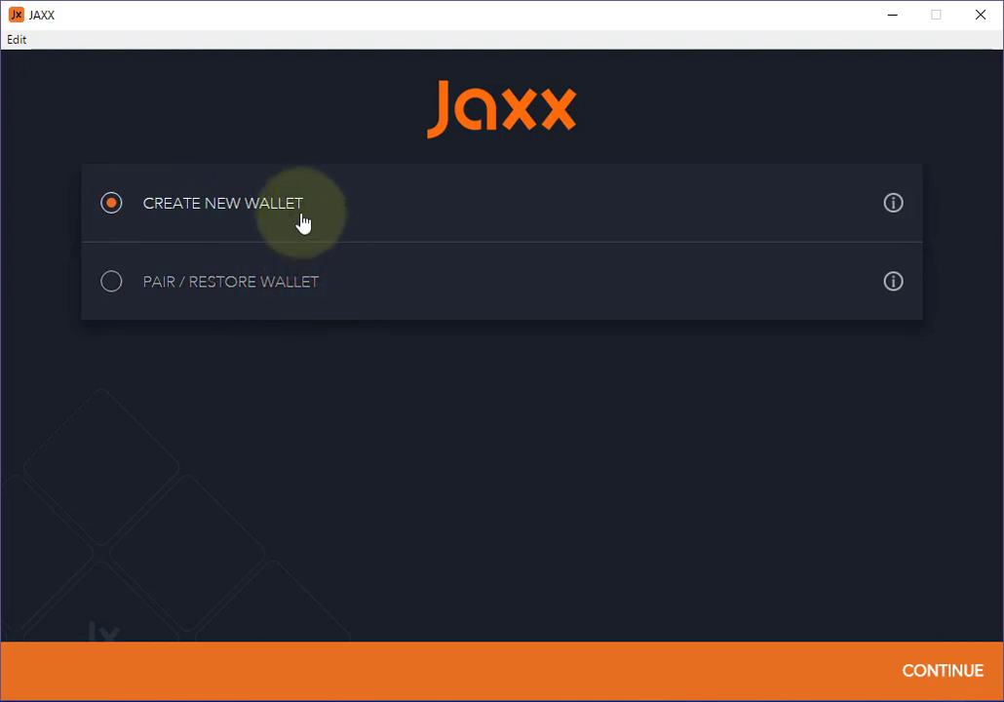
left_click(113, 284)
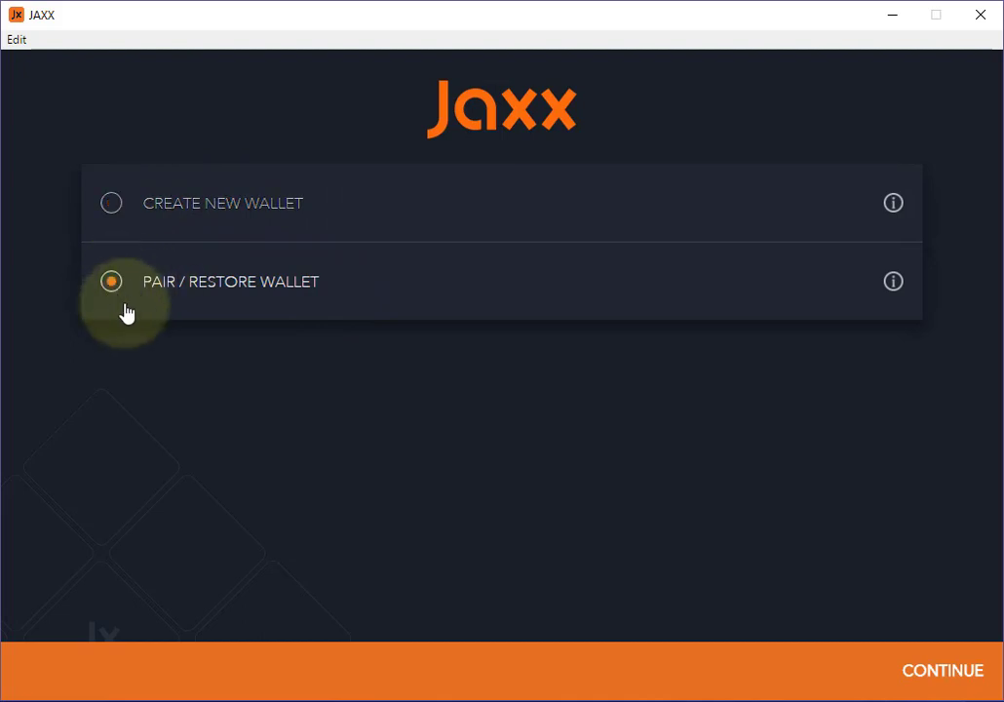
left_click(963, 673)
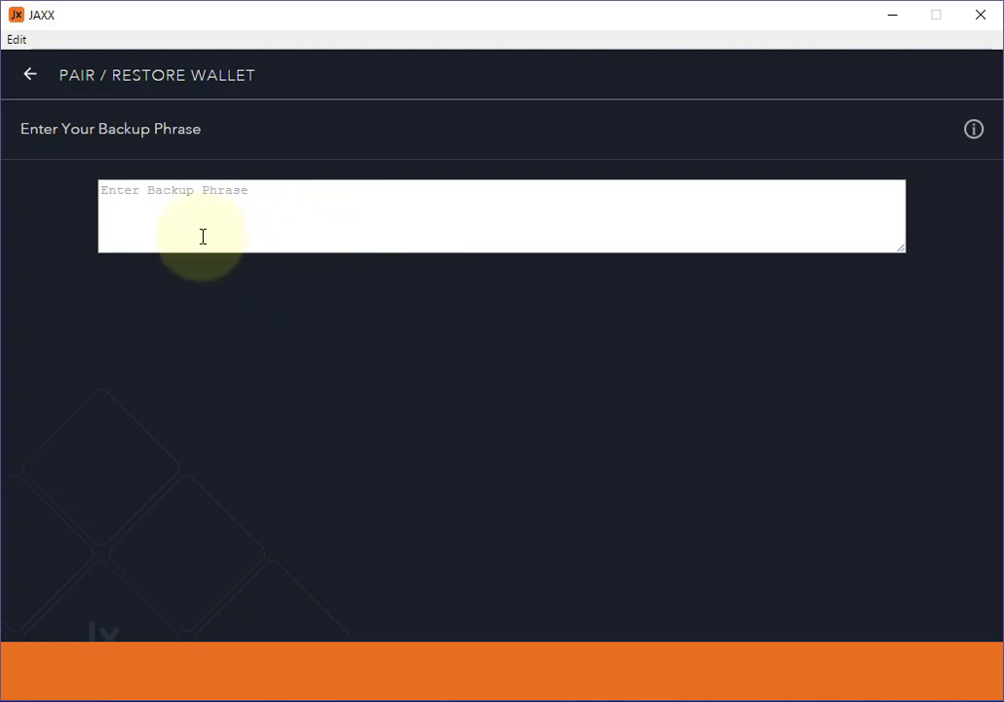
left_click(32, 80)
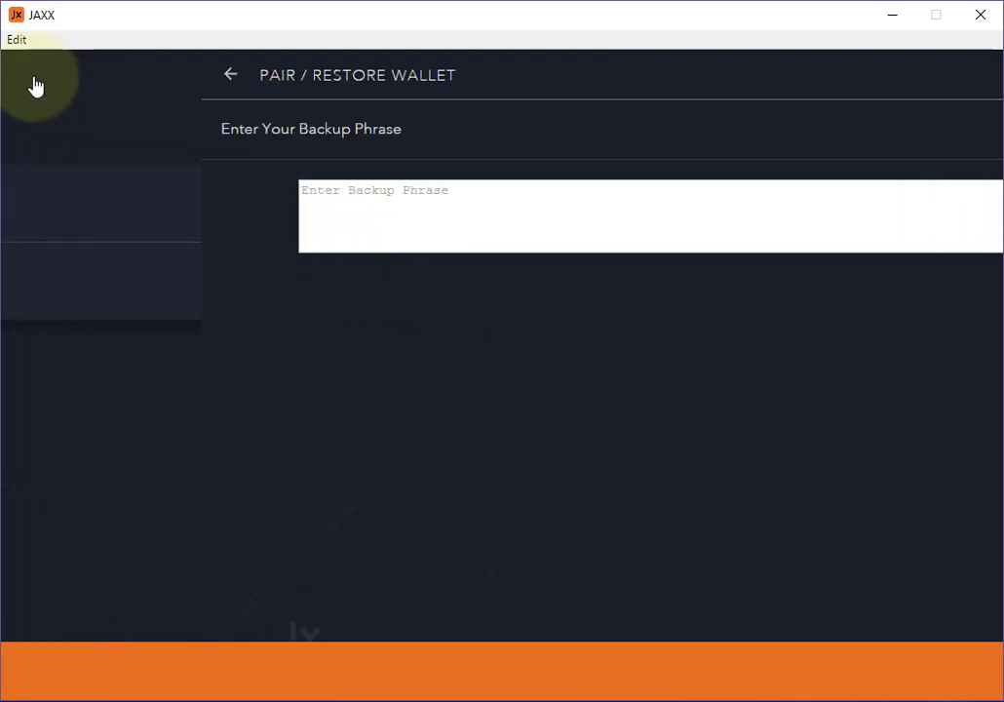
left_click(110, 213)
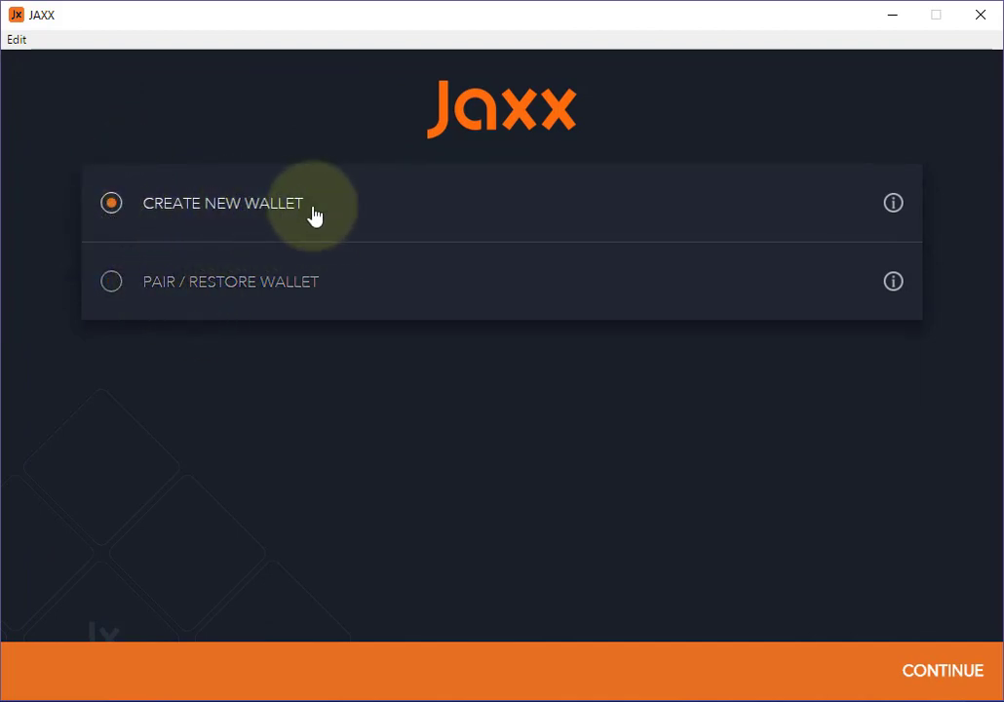
Start a new wallet with Express setup and tick Bitcoin, Ethereum and Litecoin
left_click(932, 677)
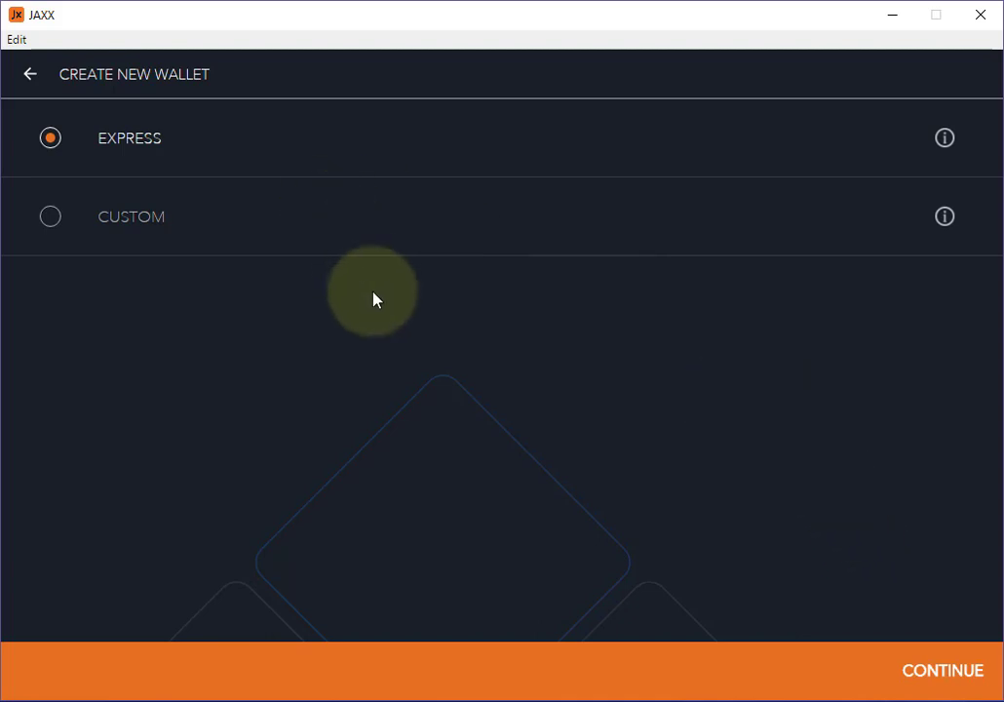
left_click(943, 682)
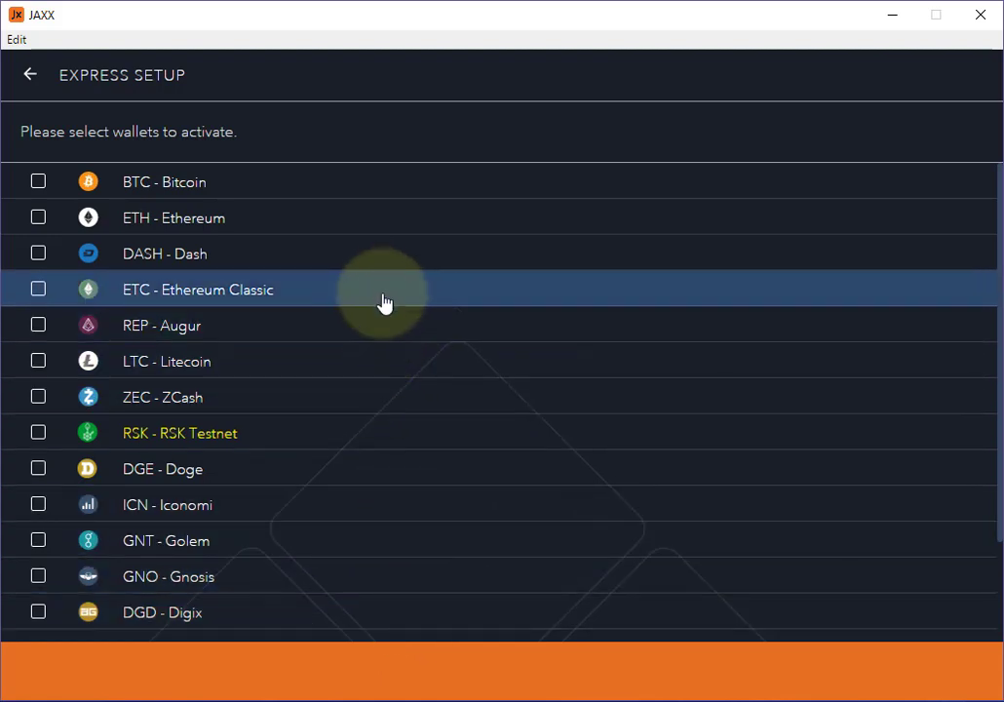
left_click(37, 187)
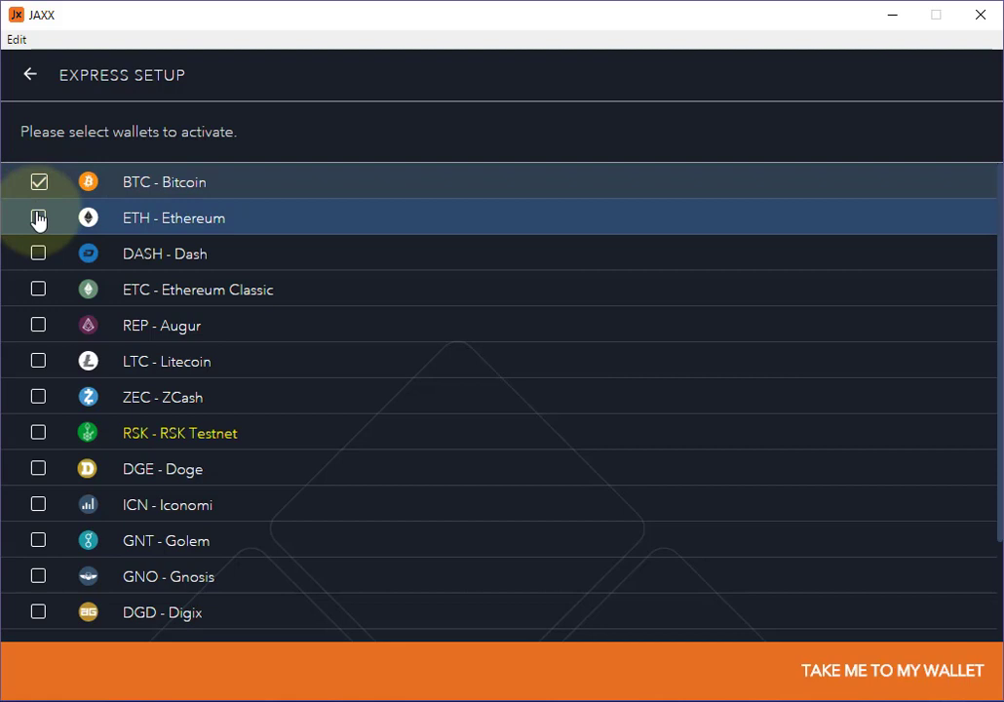
left_click(39, 219)
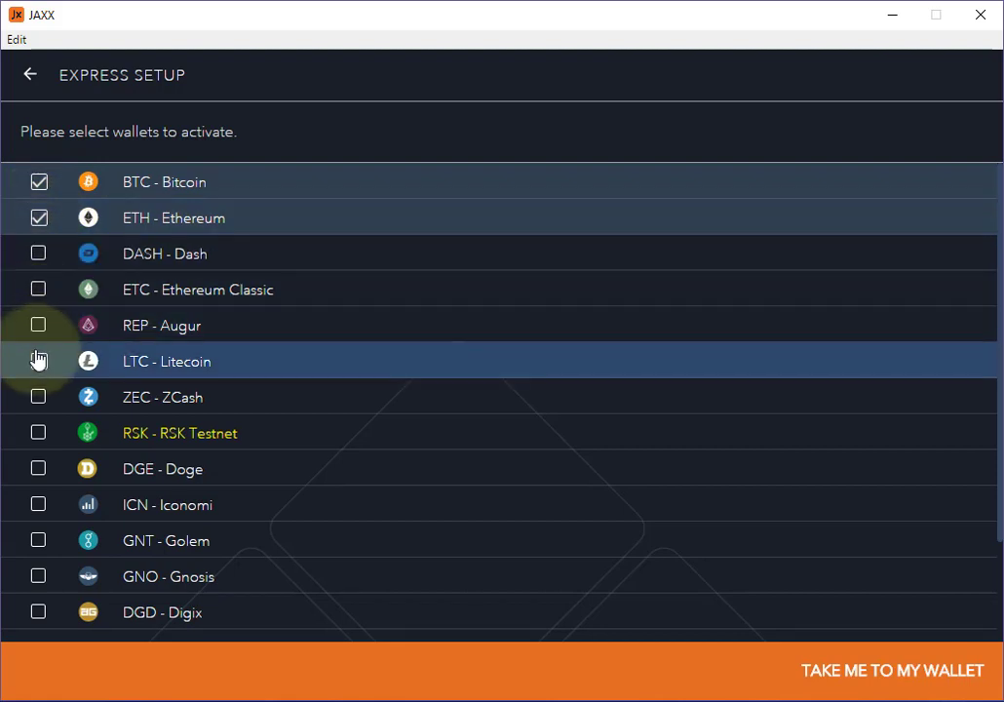
left_click(38, 360)
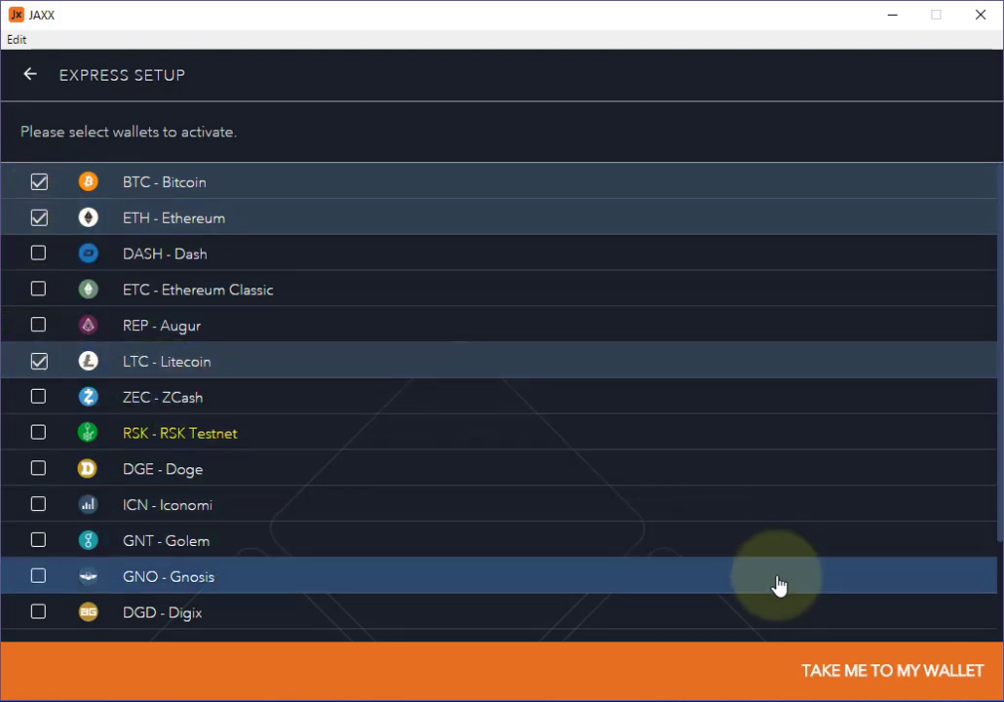
Finish setup so the BTC wallet appears with its address, zero balance and QR code
left_click(875, 674)
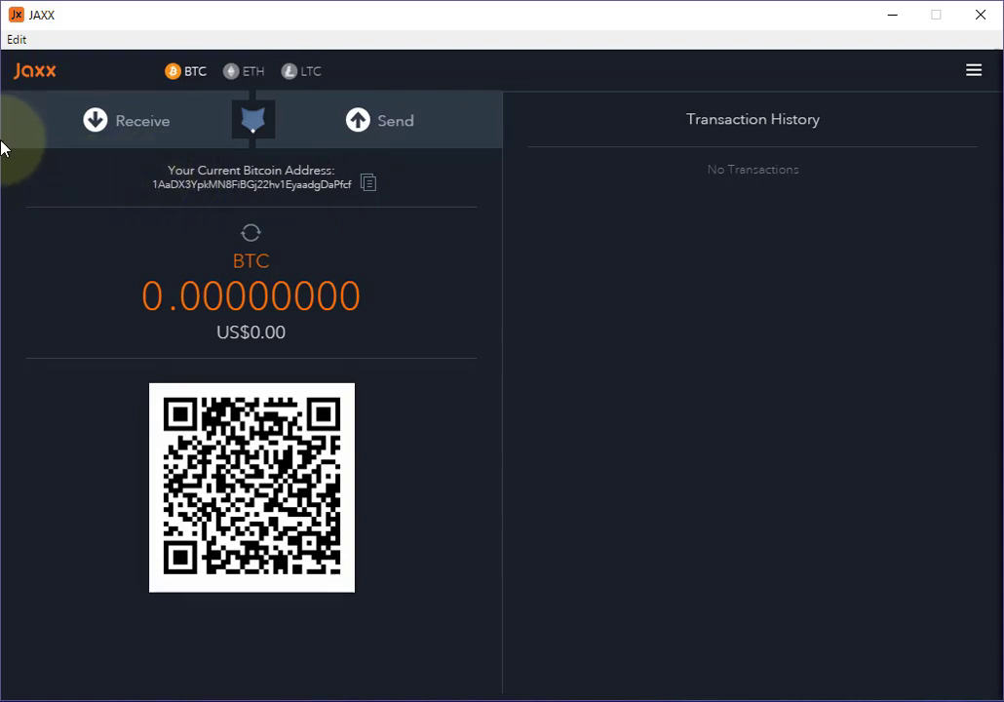
Copy the Bitcoin address, then view the Ethereum and Litecoin wallets
left_click(368, 191)
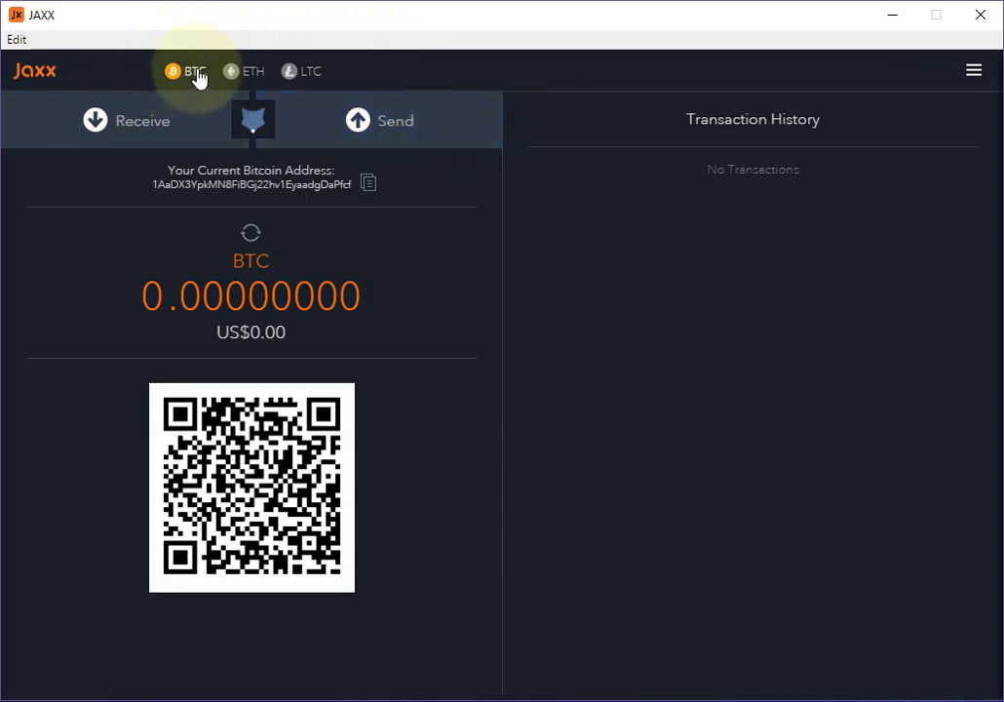
left_click(252, 78)
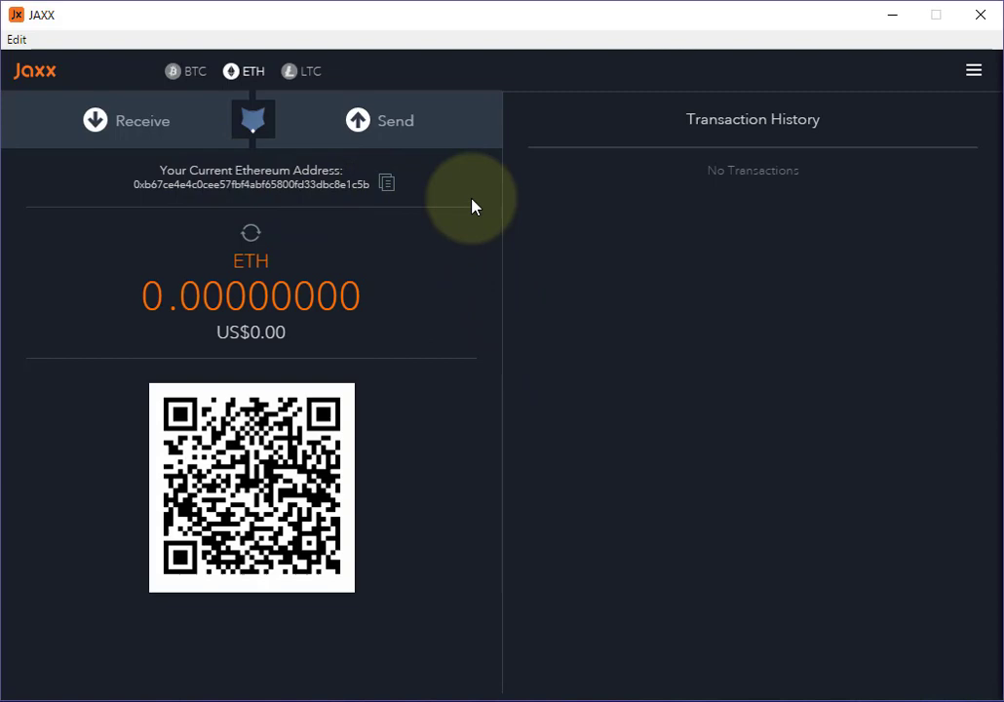
left_click(311, 78)
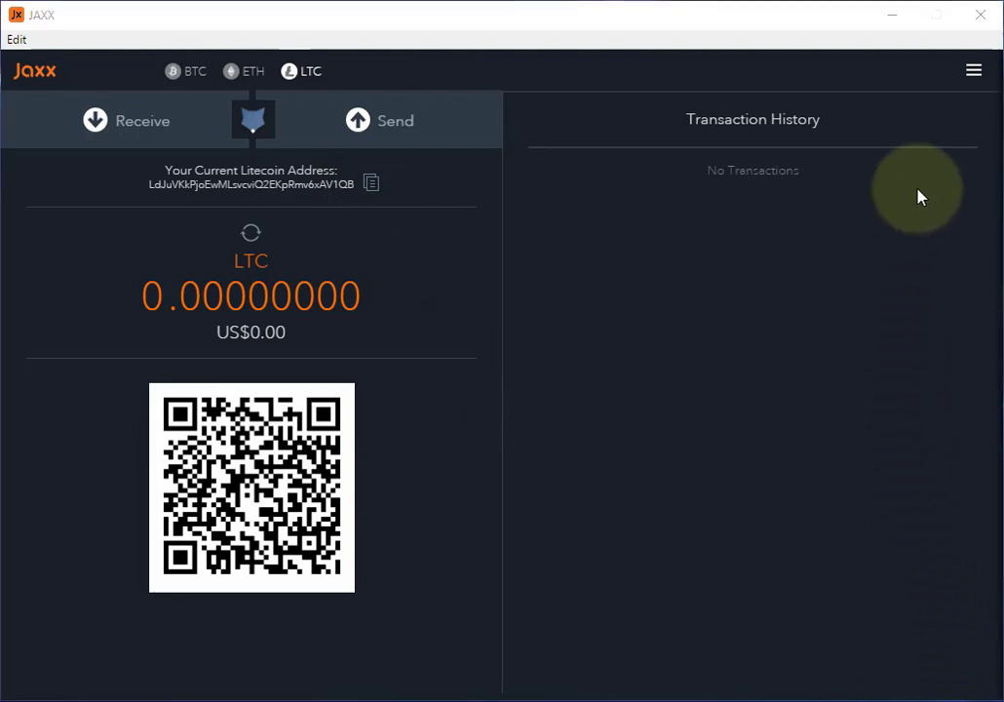
Show prices in Australian dollars, then revert to US dollars
left_click(974, 76)
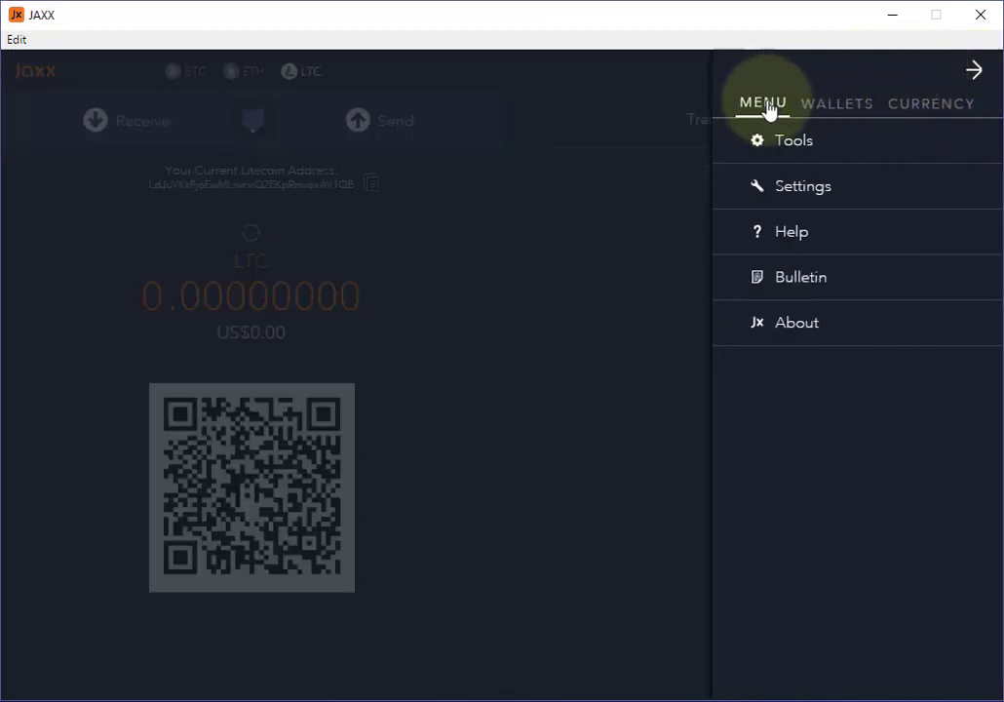
left_click(924, 105)
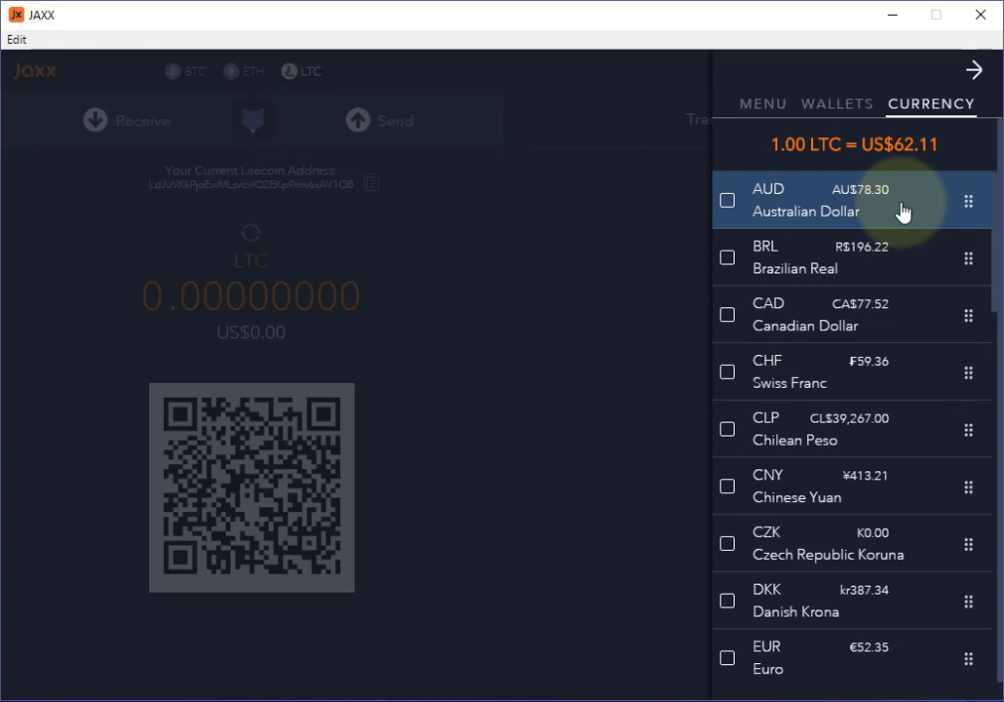
left_click(728, 204)
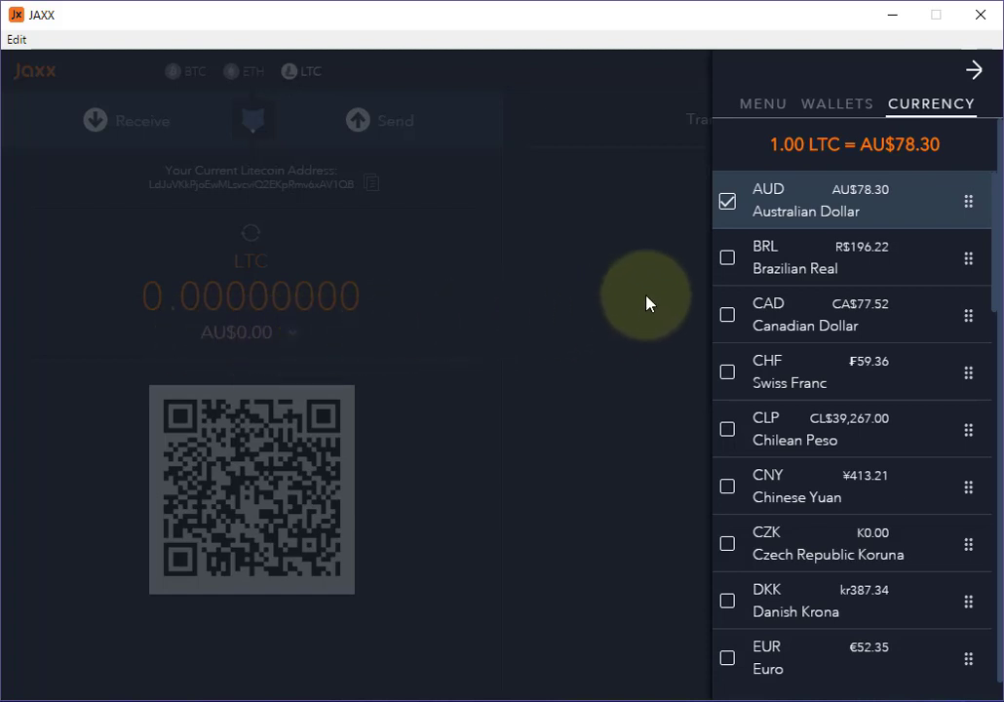
left_click(728, 202)
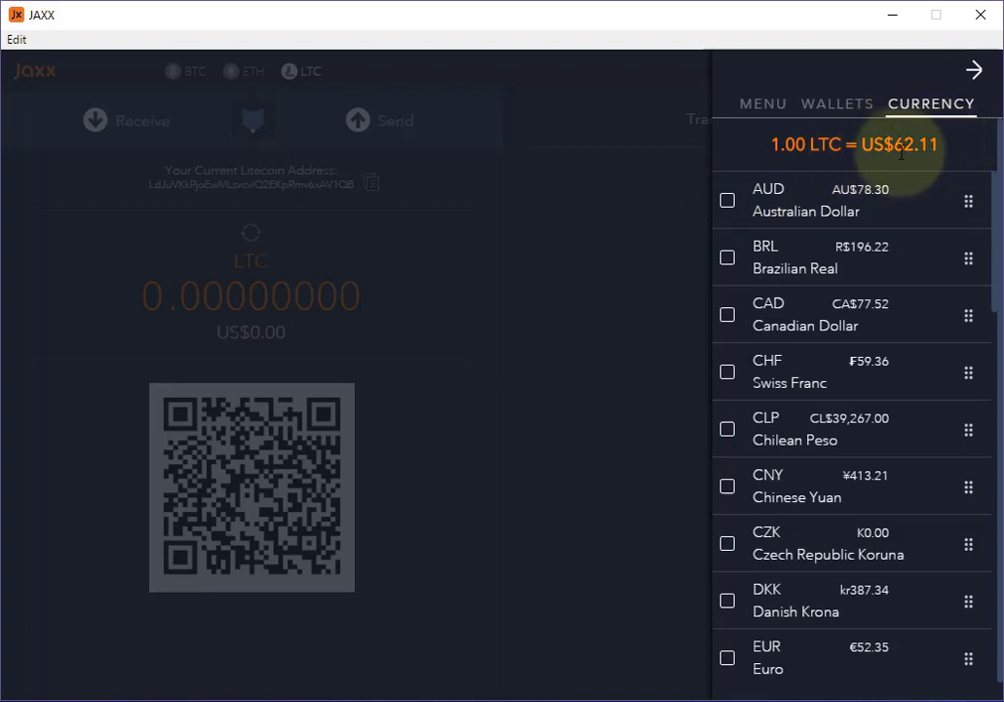
Select the Bitcoin wallet from the wallets list and show the main menu options
left_click(833, 107)
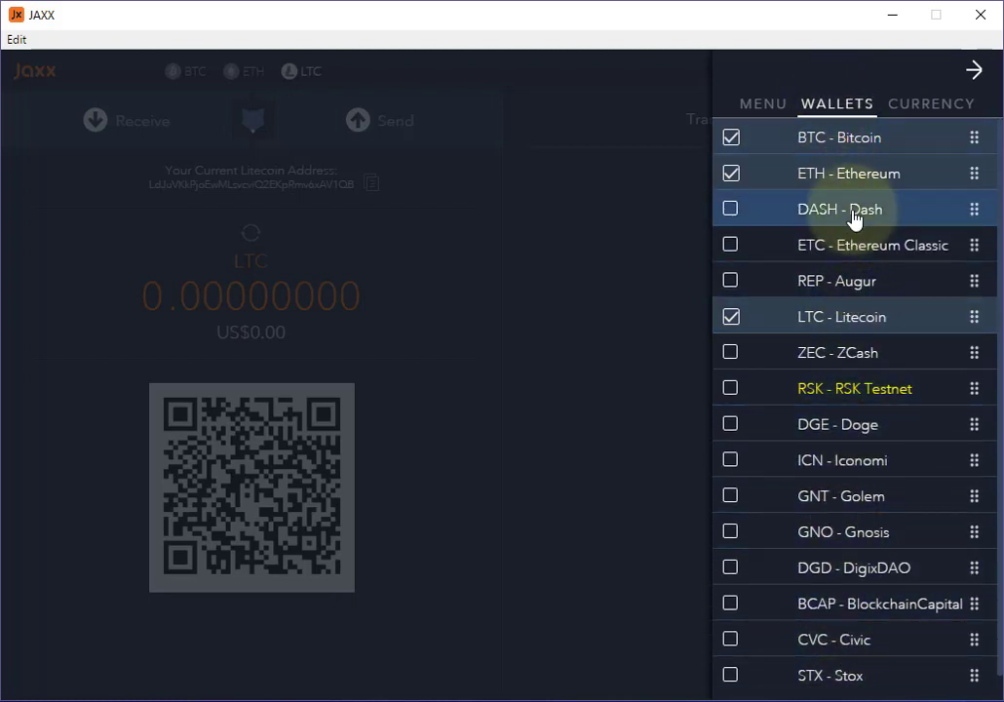
left_click(847, 137)
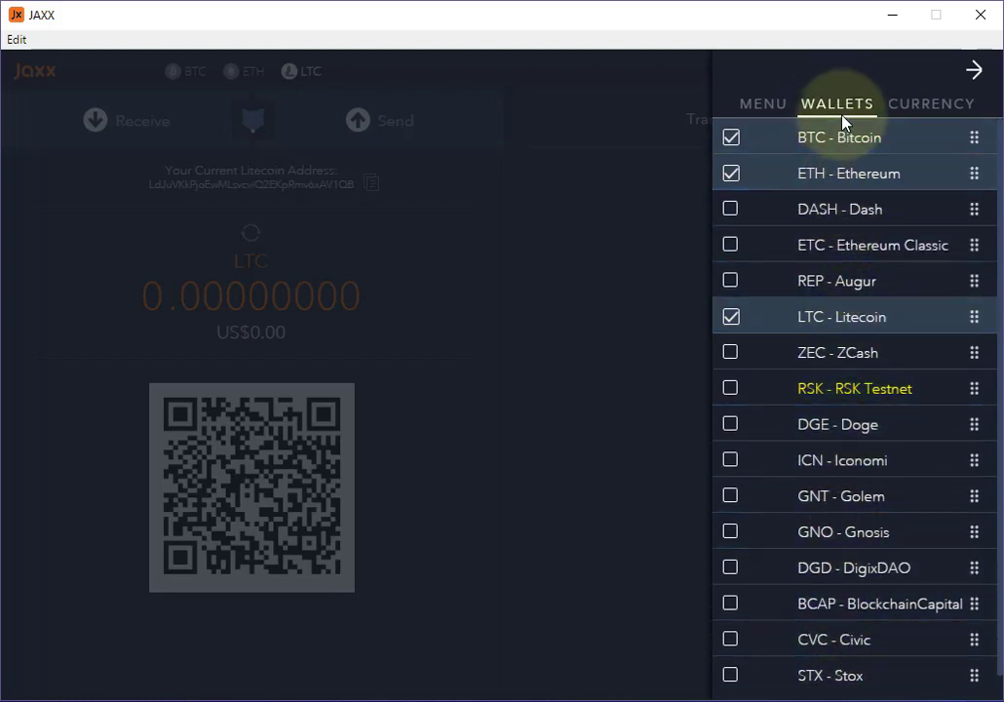
left_click(768, 105)
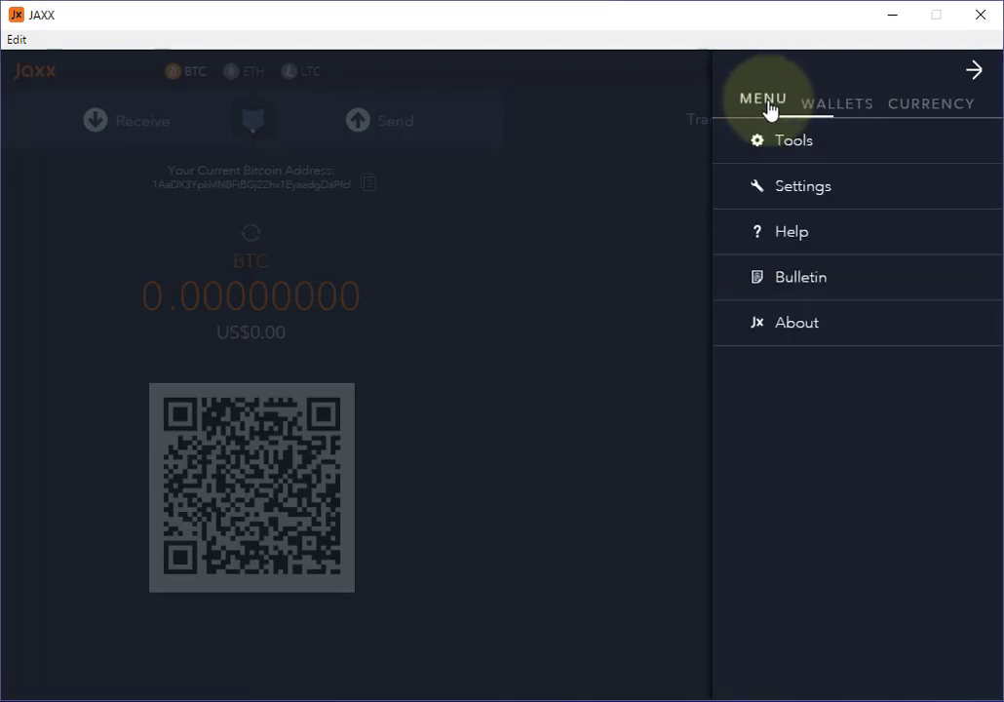
Open the Tools page from the main menu
left_click(887, 151)
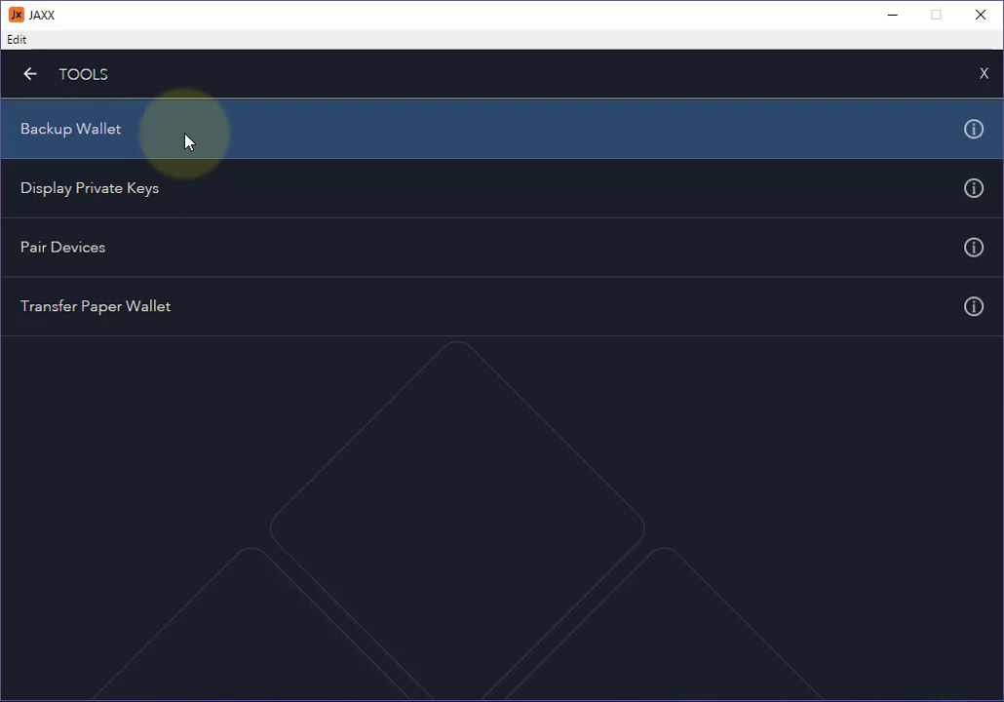
Reach the View Backup Phrase warning under Backup Wallet
left_click(187, 136)
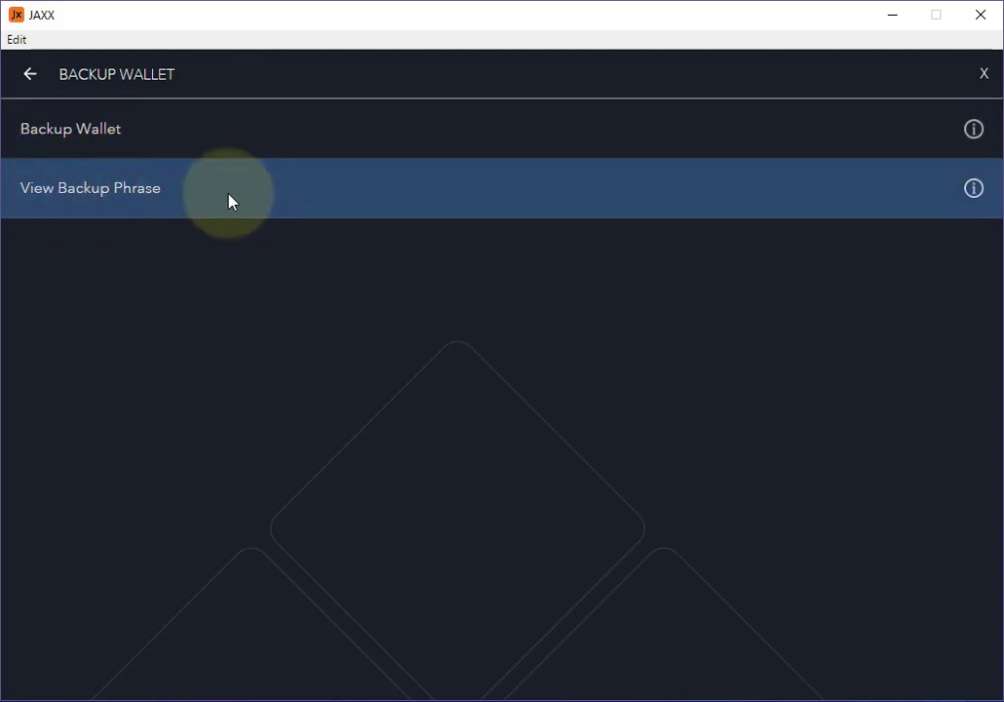
left_click(313, 189)
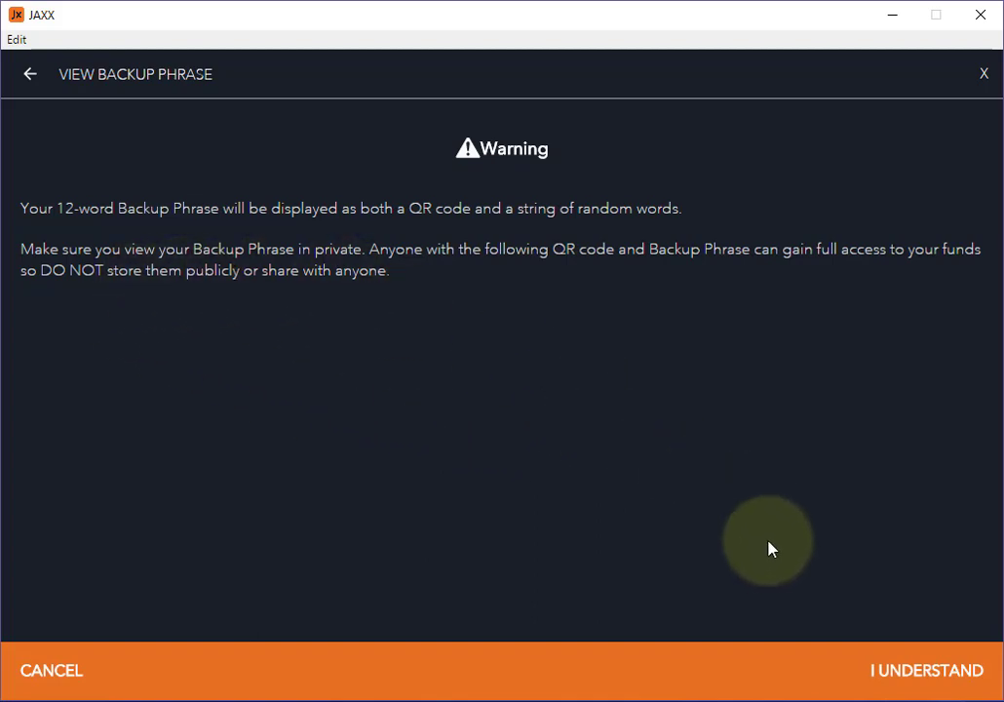
left_click(928, 673)
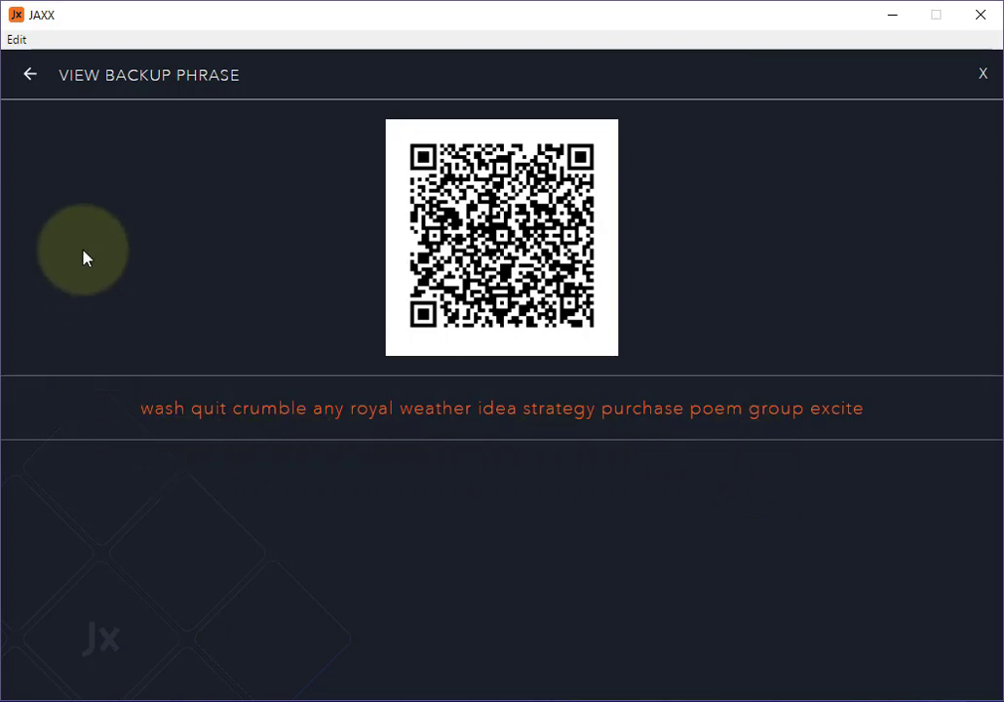
left_click(27, 91)
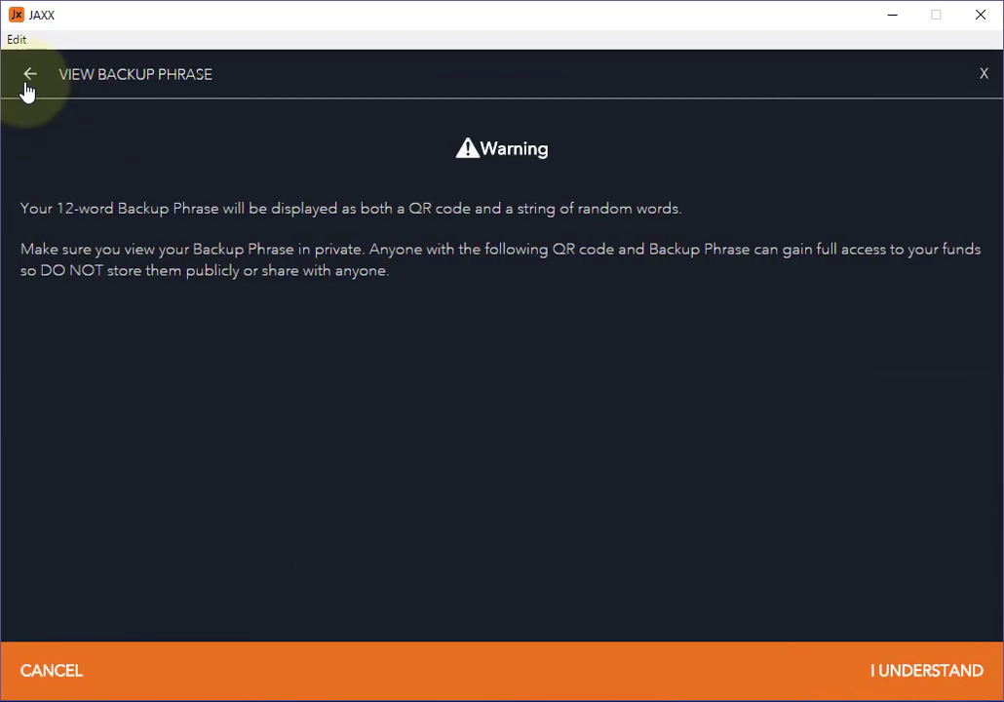
Start Backup Wallet and continue to the 12 seed words to write down
left_click(27, 87)
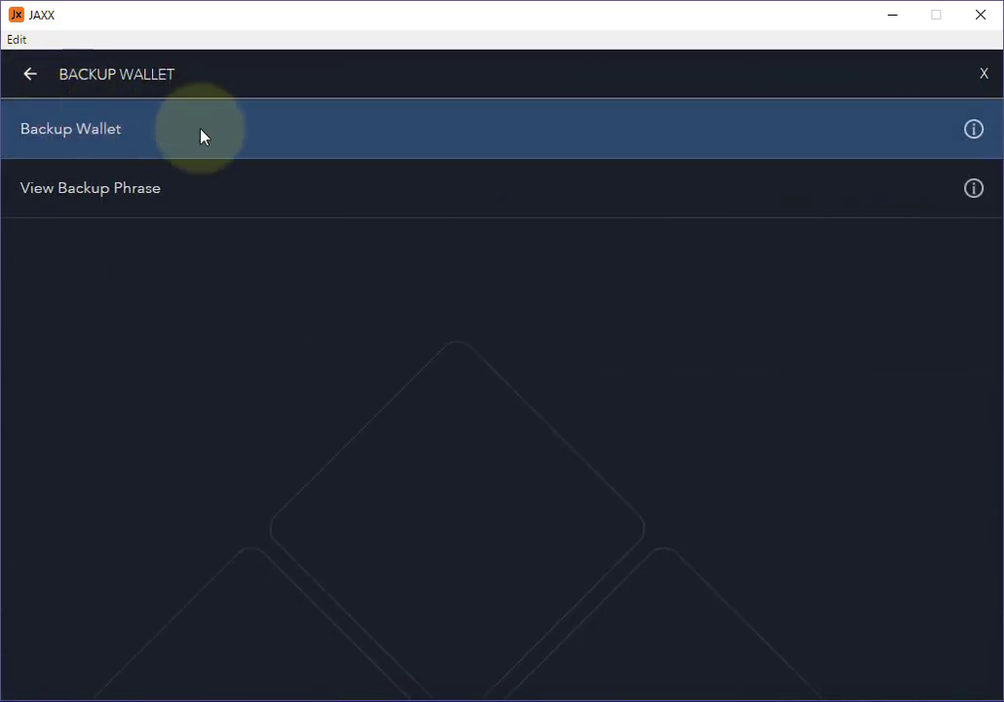
left_click(201, 135)
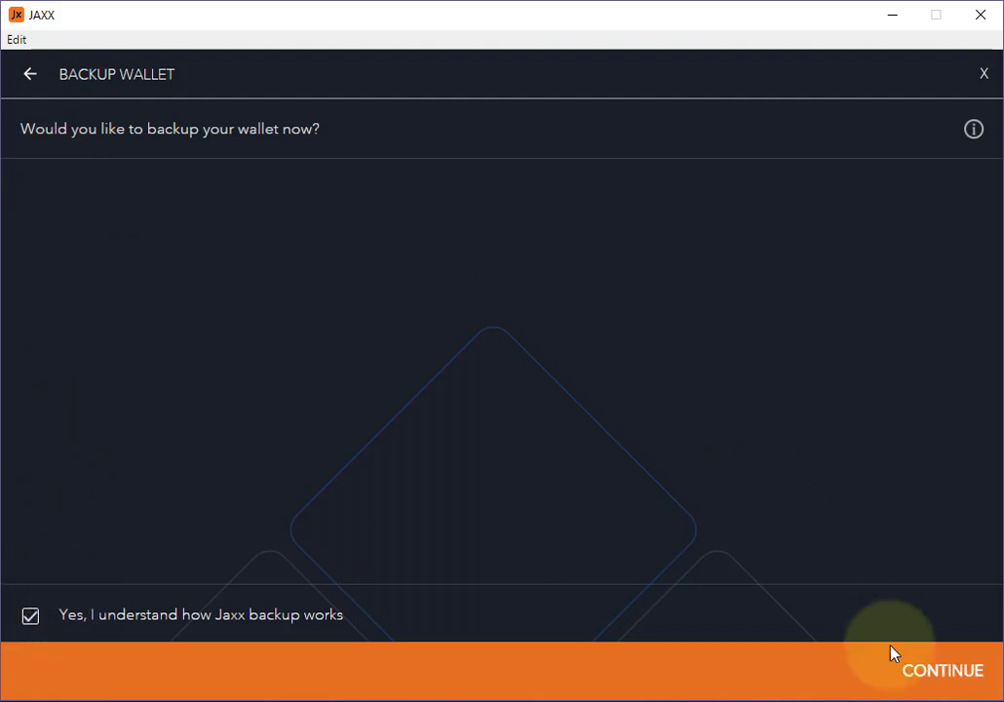
left_click(942, 670)
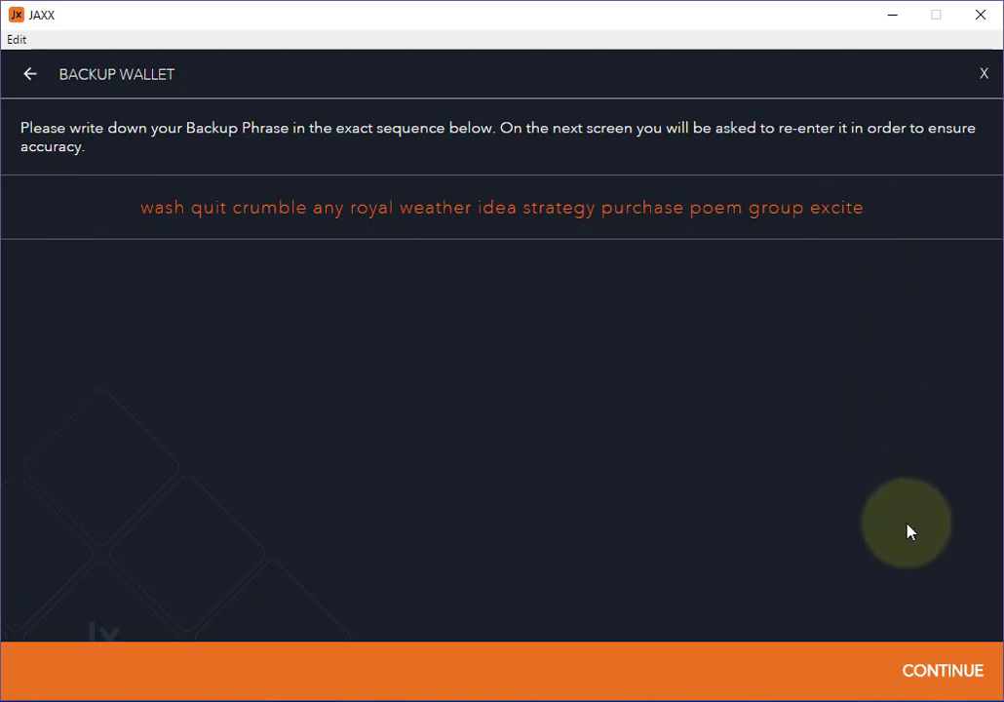
left_click(944, 673)
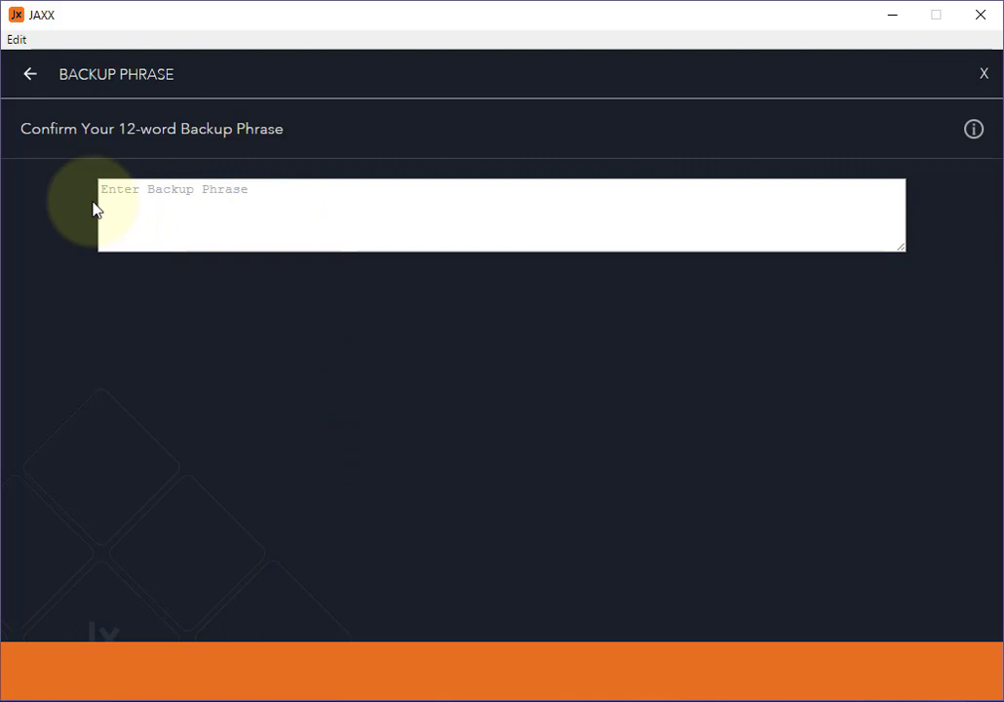
left_click(31, 75)
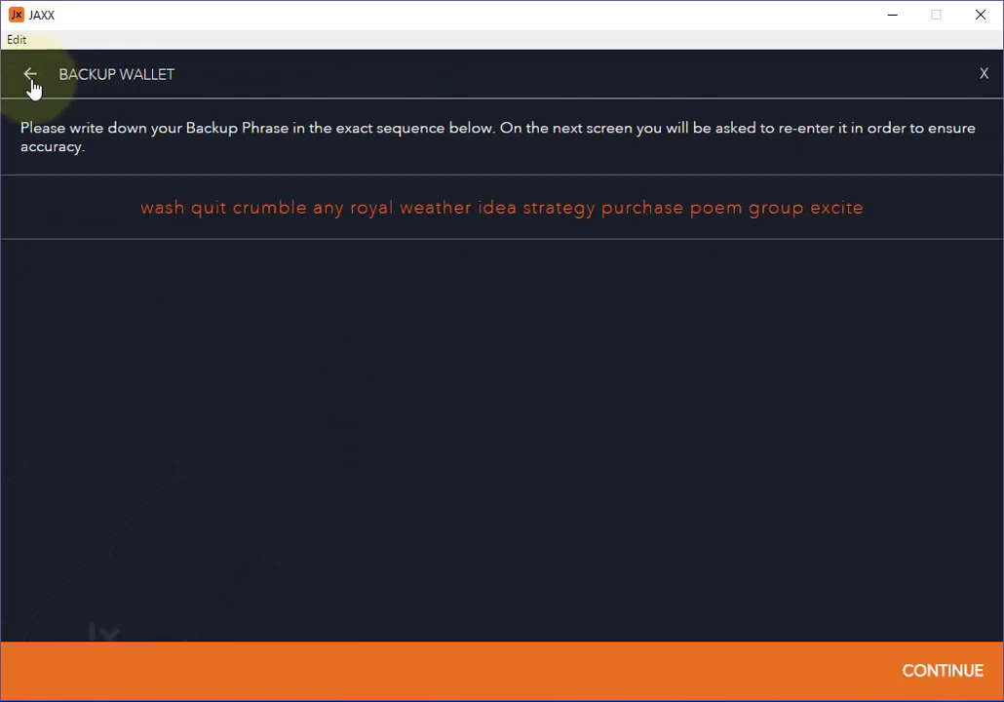
Open Display Private Keys from Tools and accept the warning with I UNDERSTAND
left_click(30, 82)
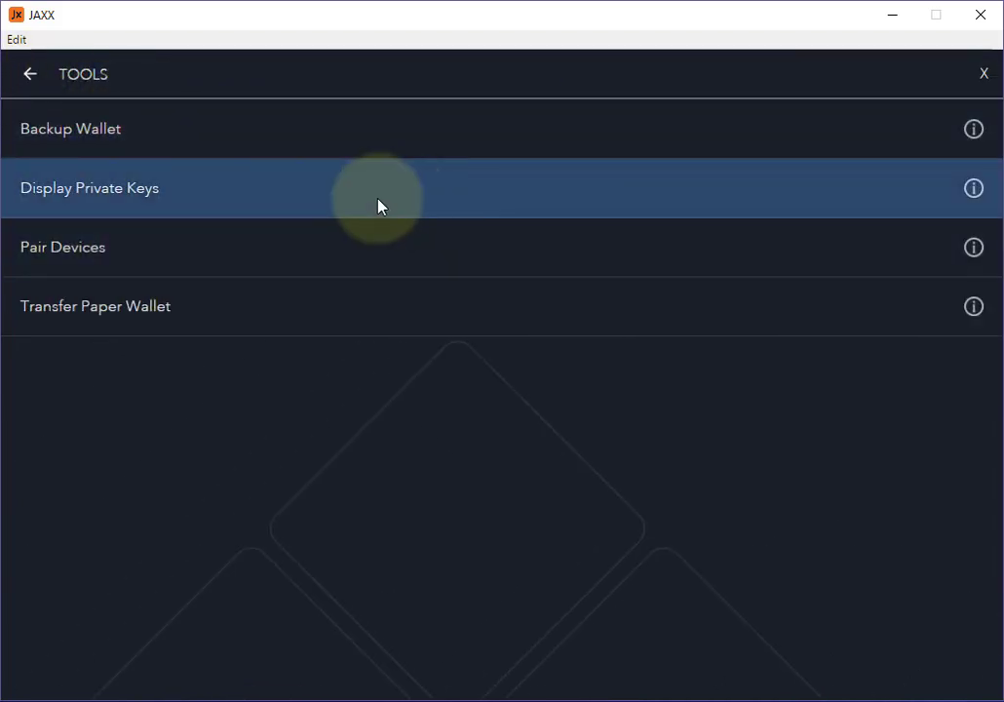
left_click(380, 206)
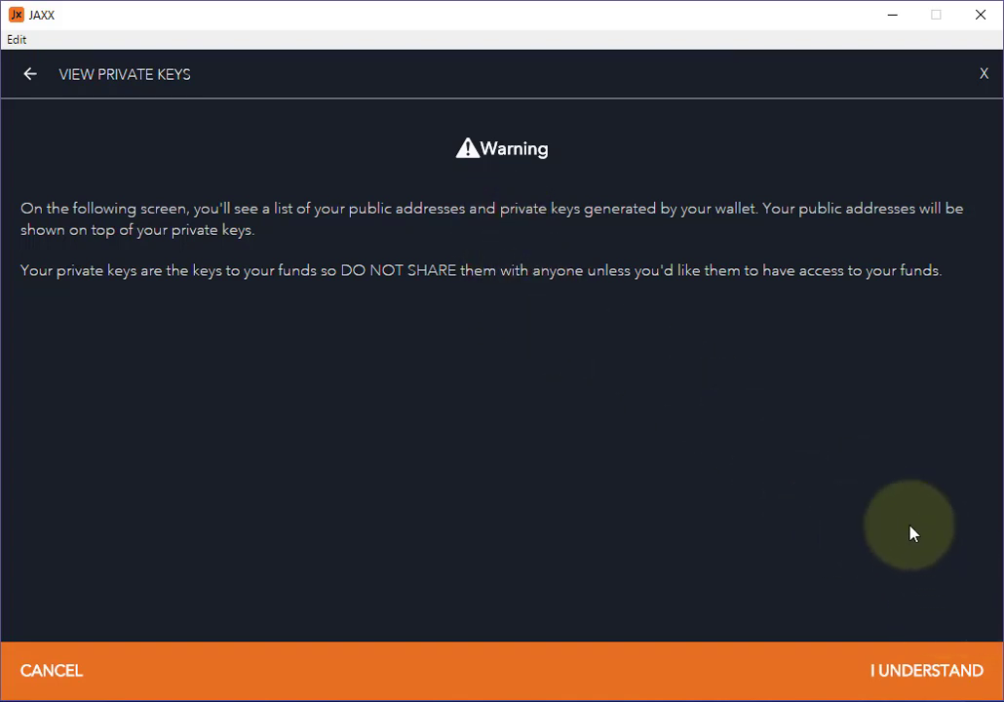
left_click(942, 679)
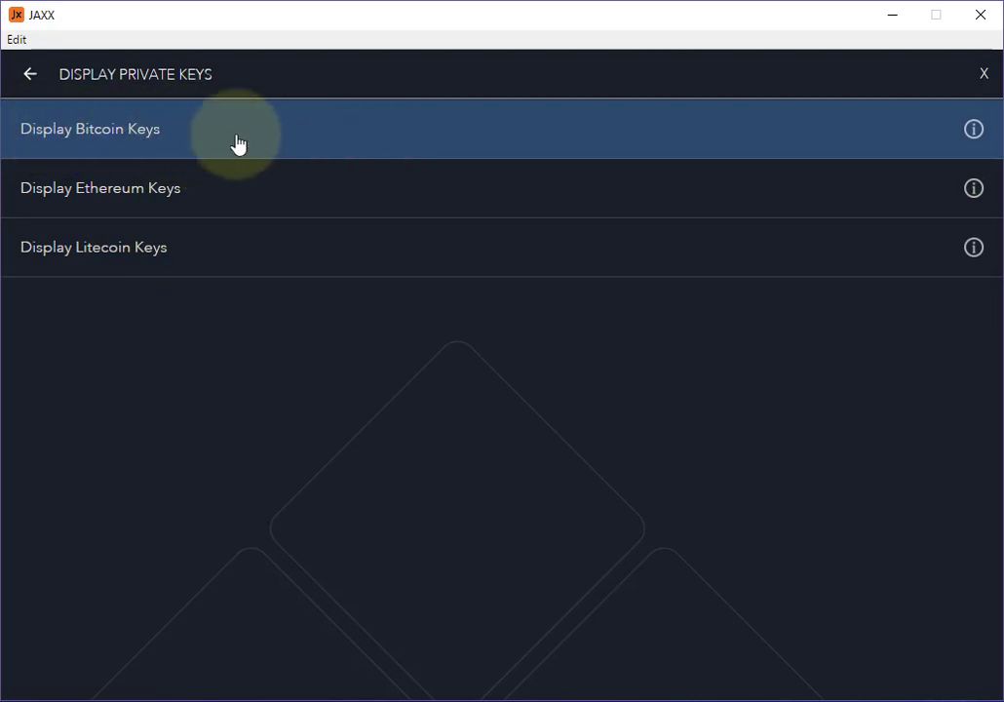
Show the Bitcoin Keys page with two zero-balance address and private key pairs
left_click(208, 142)
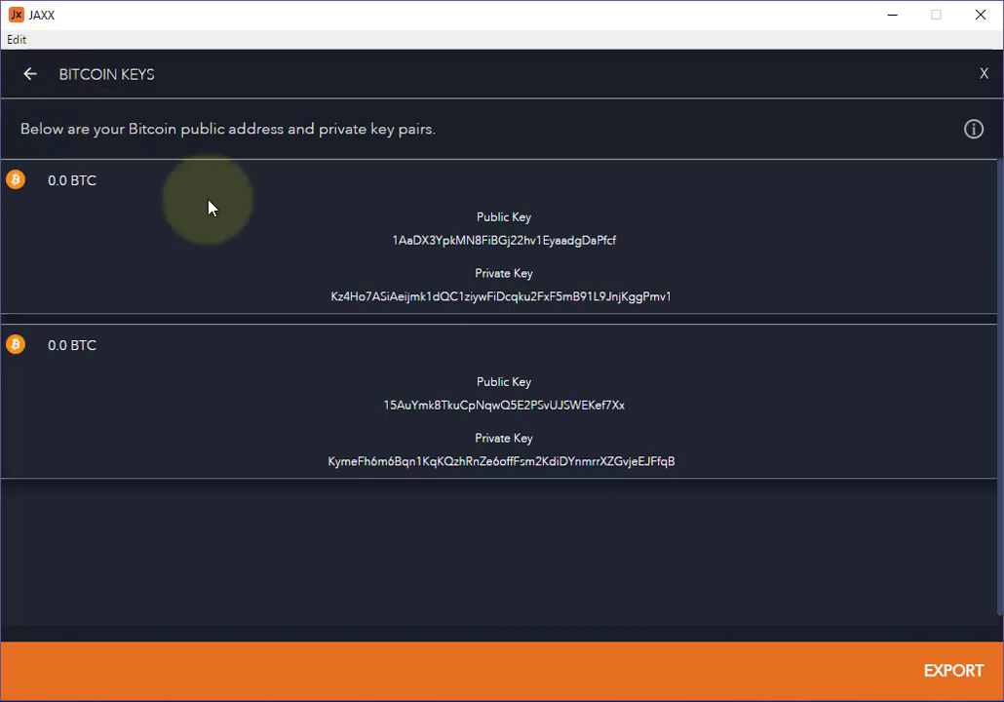
Display the Ethereum keys page showing one zero-balance key pair, then return to the coin list
left_click(32, 76)
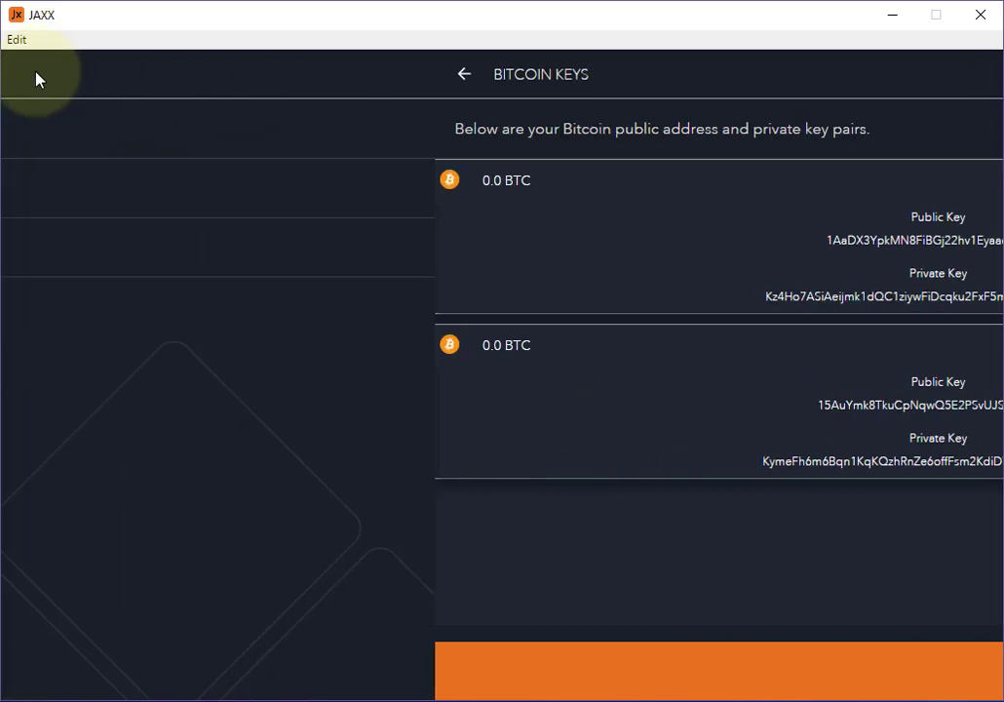
left_click(207, 191)
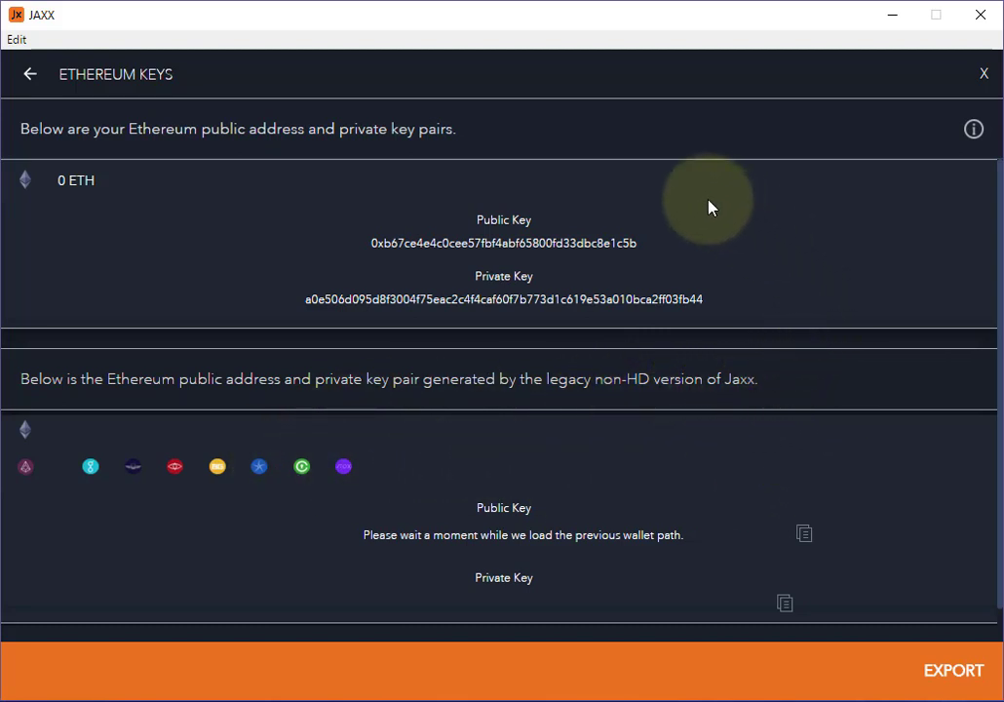
left_click(29, 78)
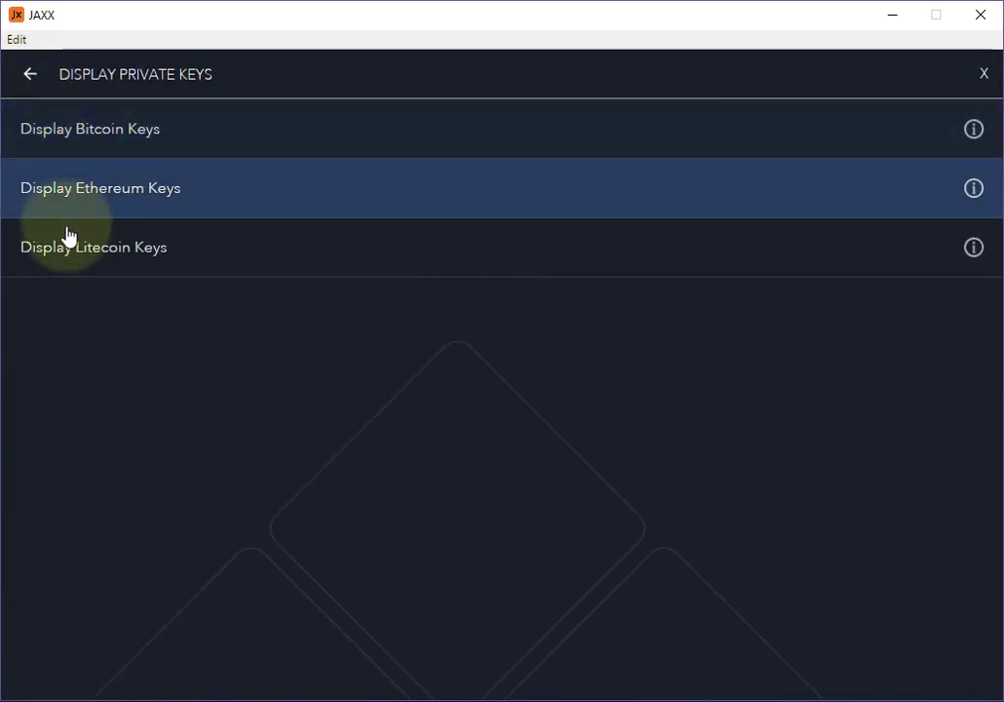
Display Litecoin's two zero-balance key pairs, then back out to the TOOLS page
left_click(195, 262)
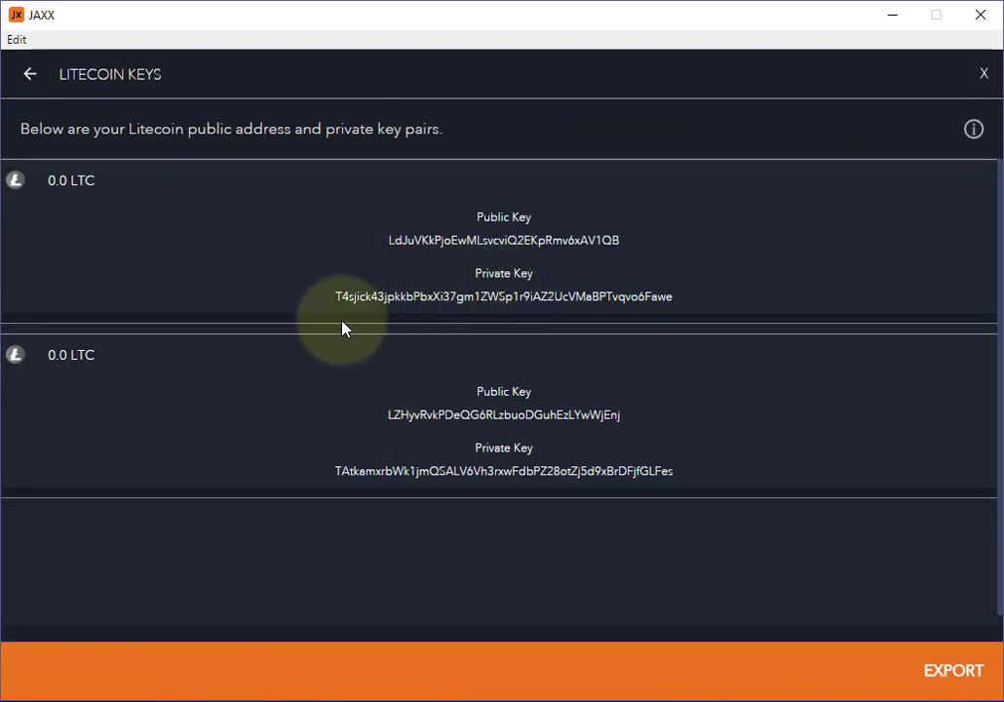
left_click(31, 76)
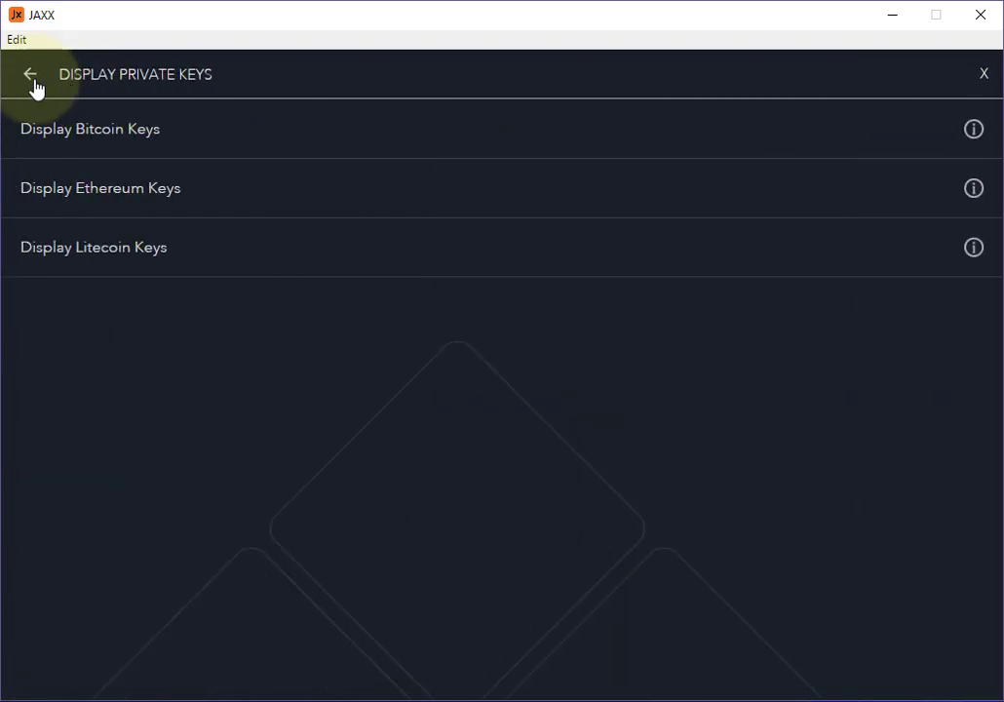
left_click(32, 78)
left_click(31, 78)
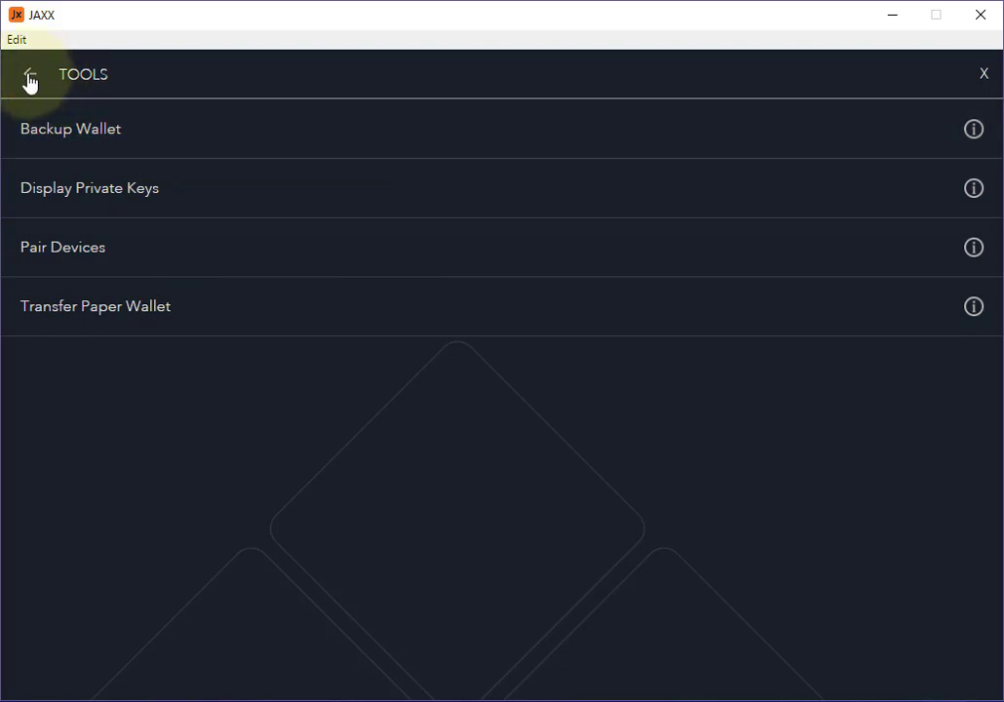
Leave TOOLS for the main menu and open the Settings page
left_click(29, 80)
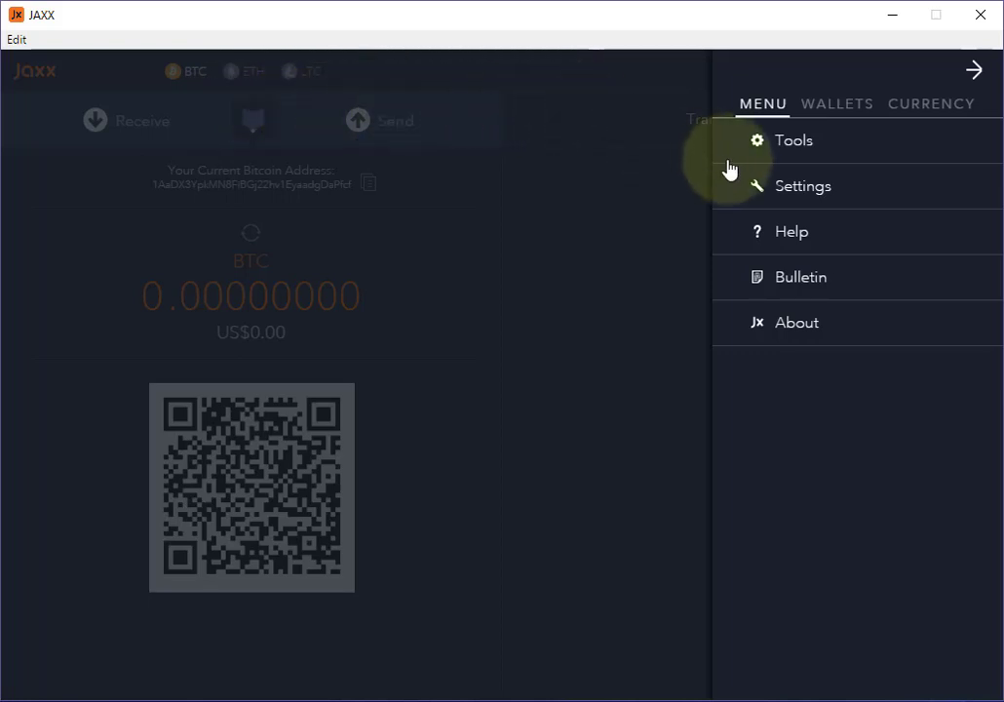
left_click(883, 201)
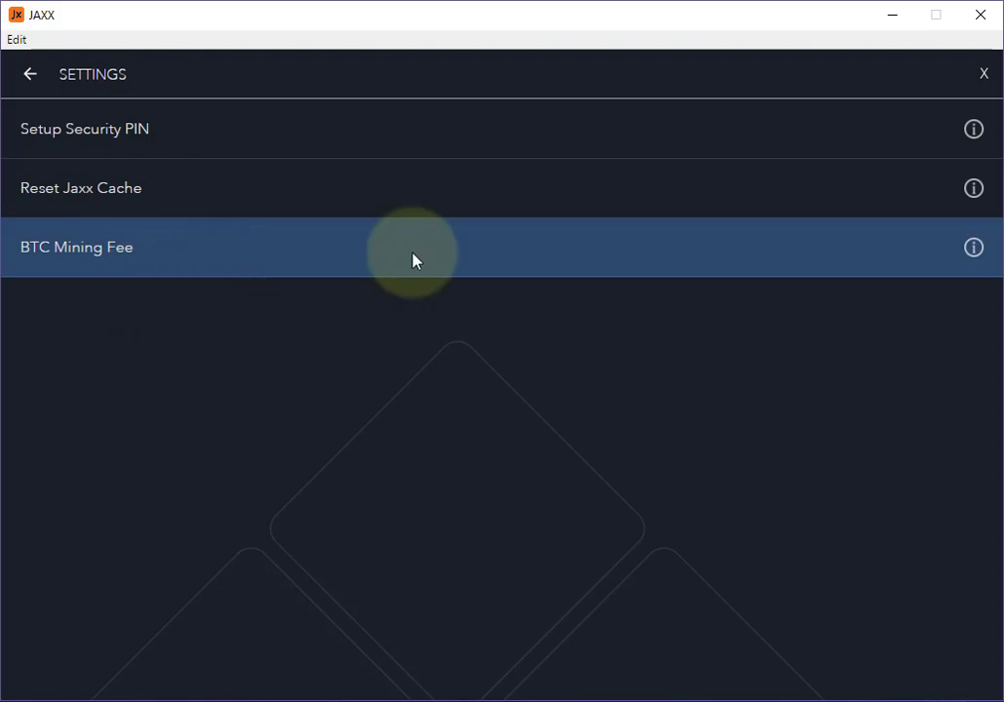
Open BTC Mining Fee and review the FAST/AVERAGE/SLOW options, keeping AVERAGE selected
left_click(156, 269)
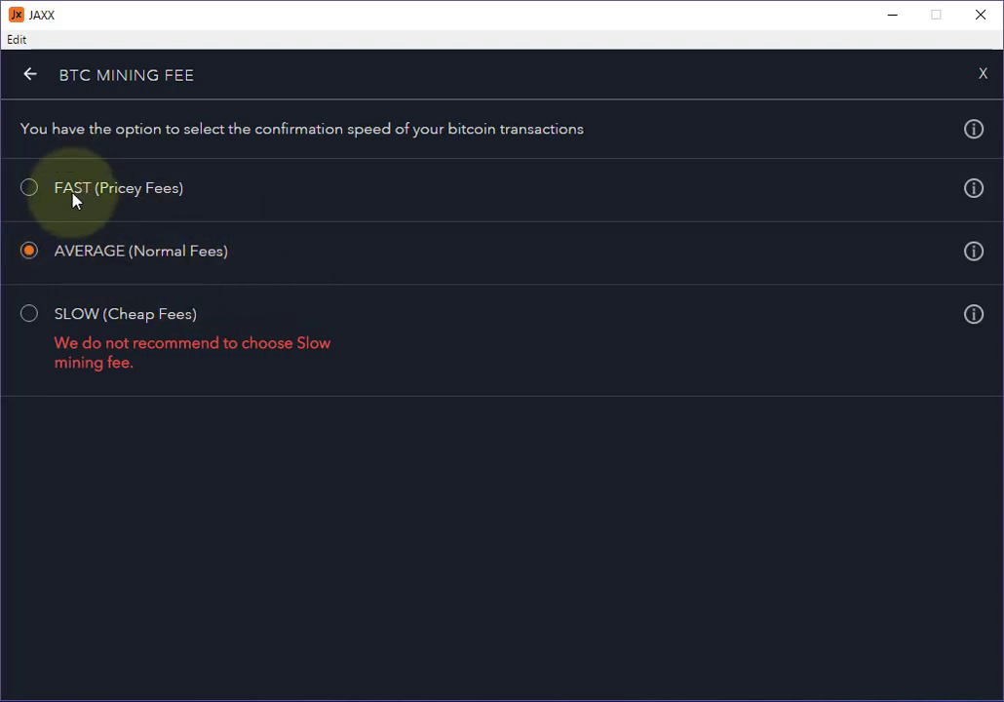
Back out of BTC Mining Fee and Settings to the Bitcoin wallet with its menu open
left_click(33, 78)
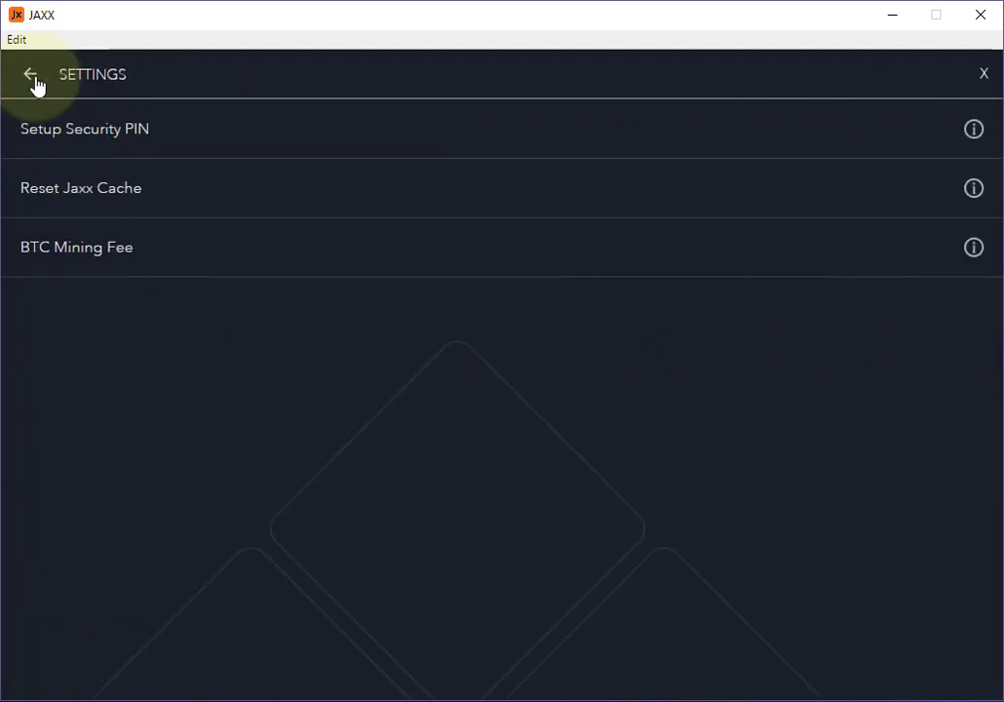
left_click(32, 78)
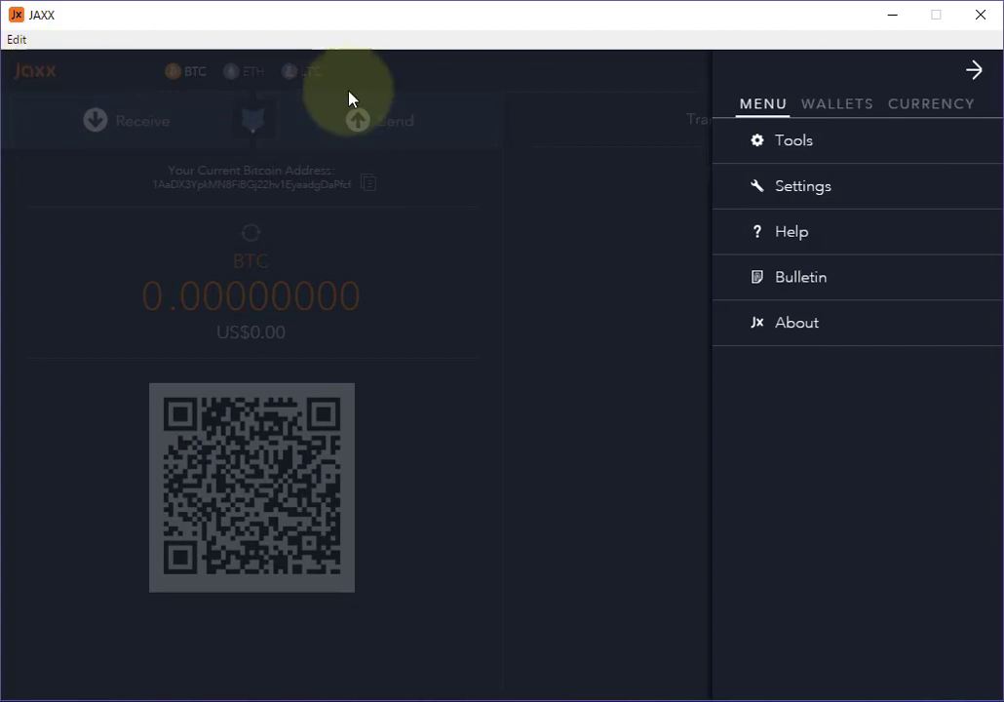